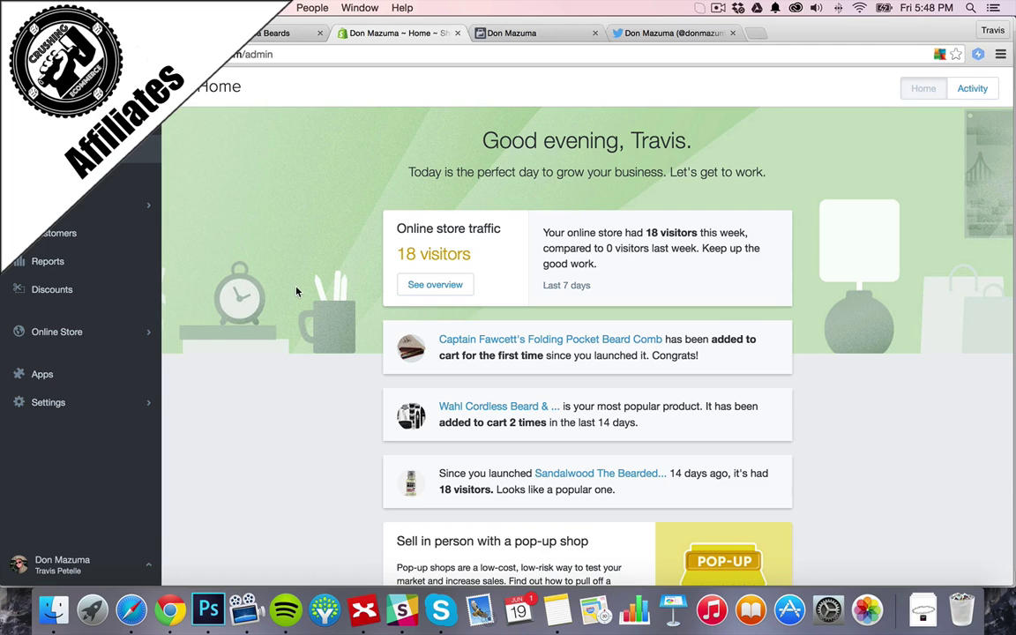
# From the Apps section, visit the App Store, search 'refersion' and open Refersion: Affiliate Tracking
pyautogui.click(66, 334)
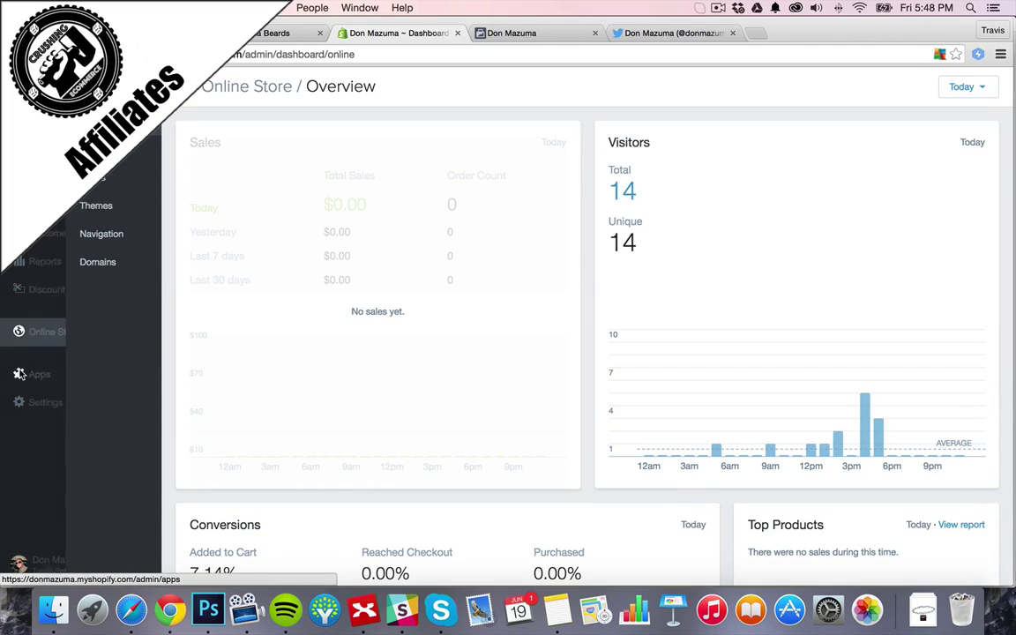
pyautogui.click(69, 376)
pyautogui.click(917, 86)
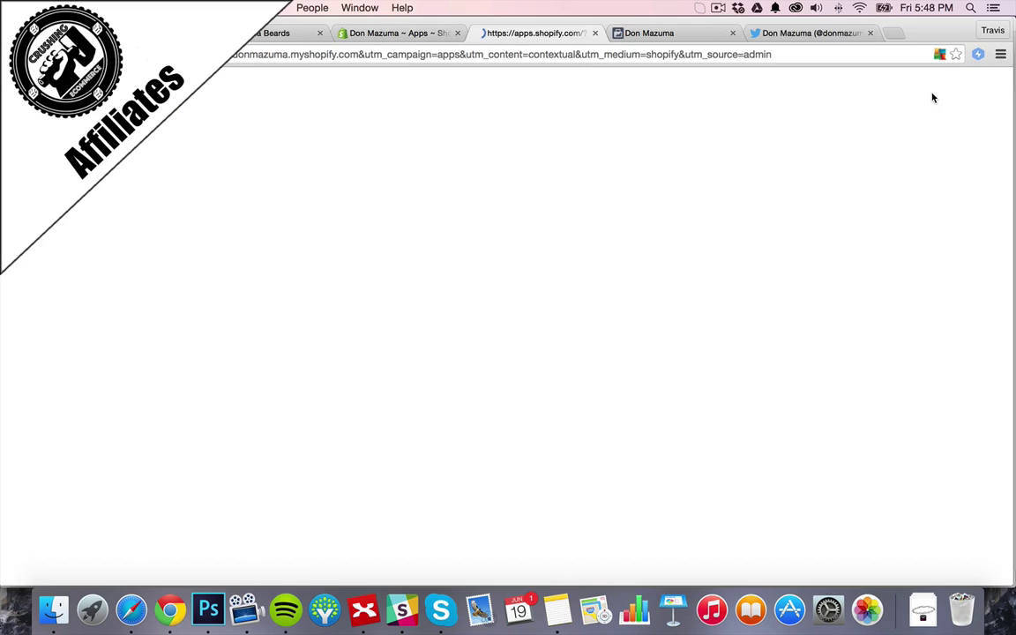
pyautogui.click(733, 213)
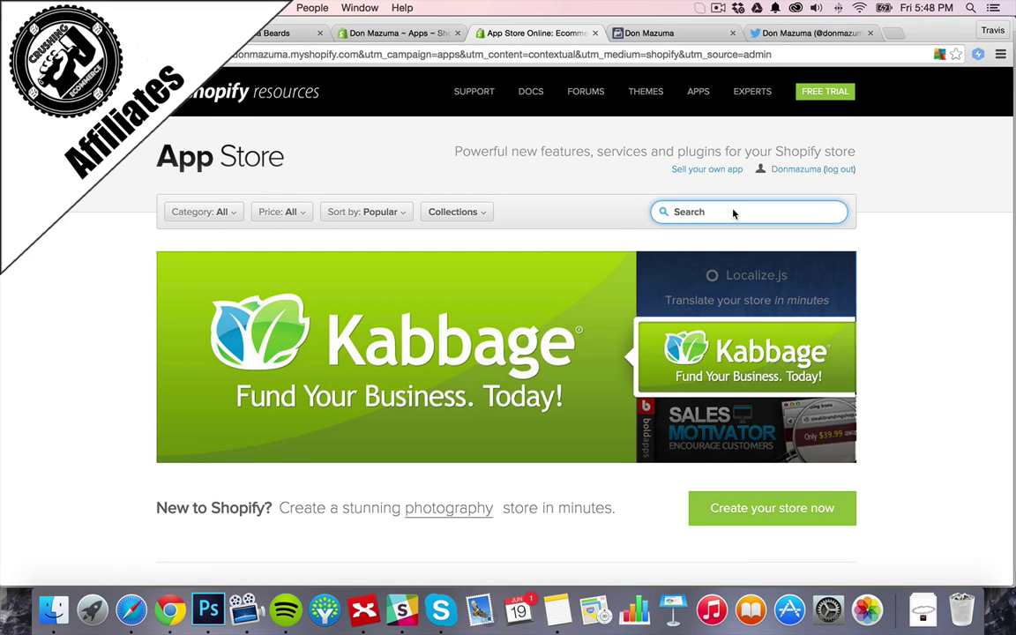
pyautogui.write('refer')
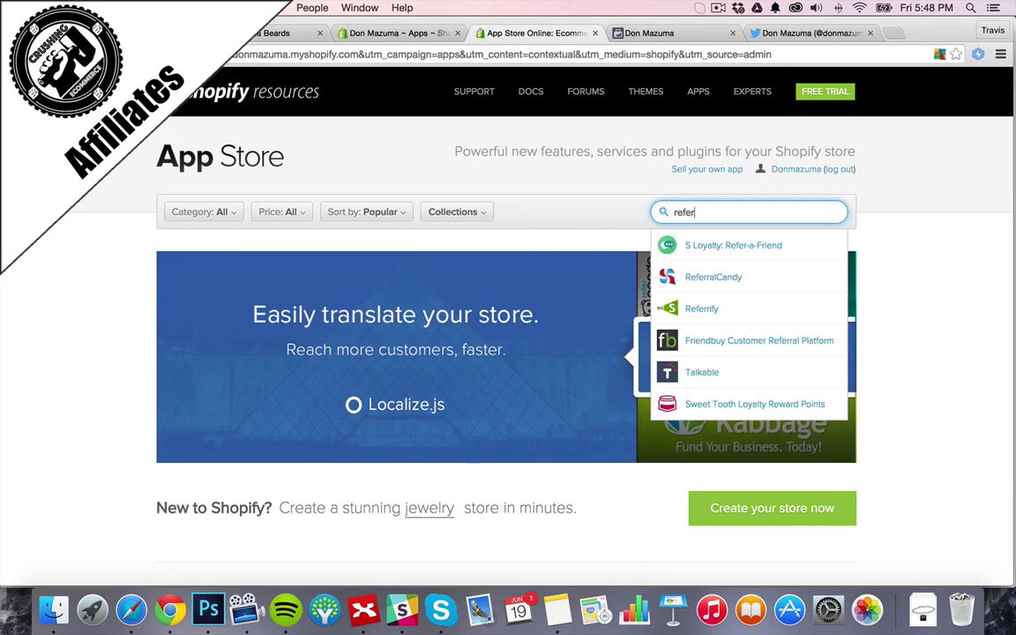
pyautogui.write('sion')
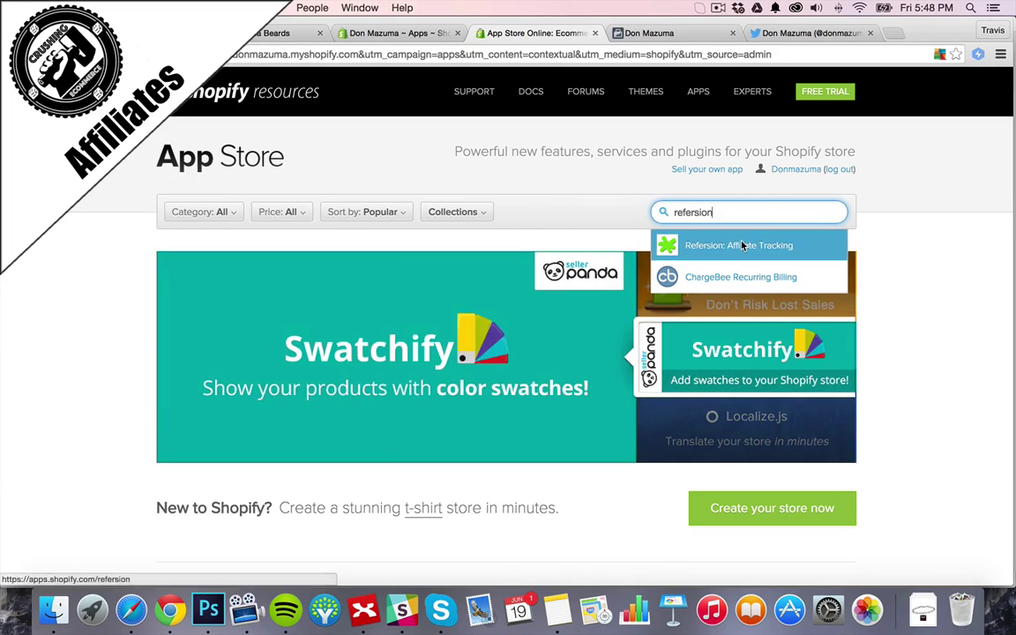
pyautogui.click(701, 246)
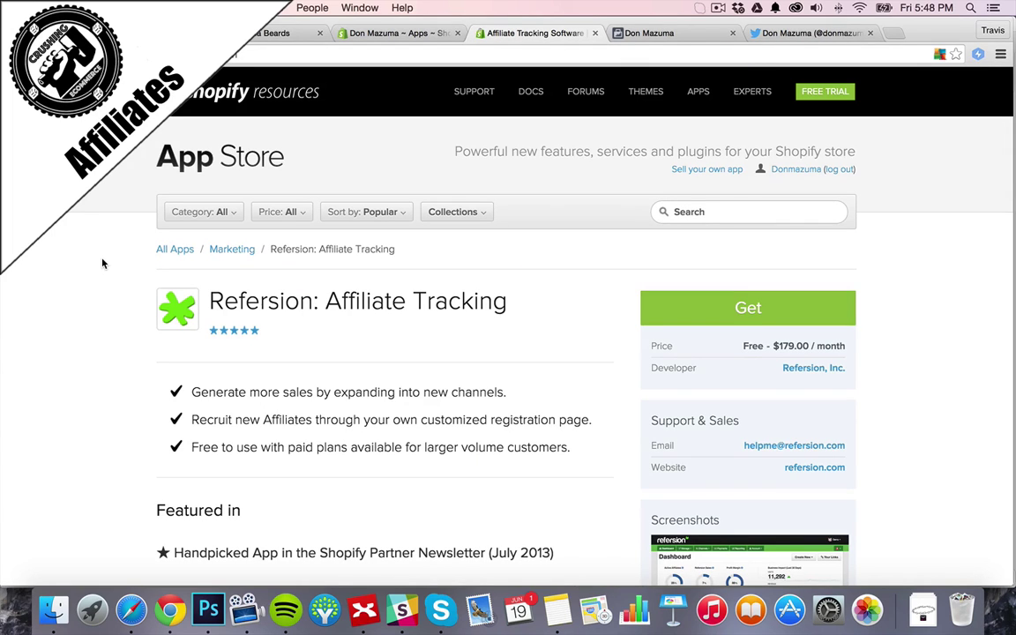
pyautogui.scroll(-3, 102, 264)
pyautogui.scroll(1, 102, 264)
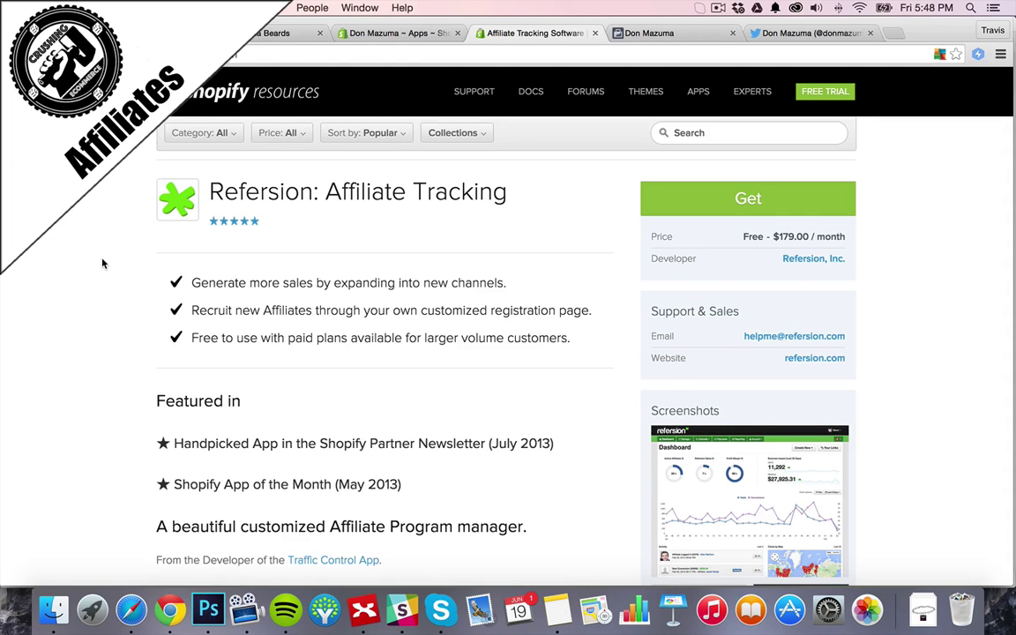
pyautogui.scroll(-5, 103, 264)
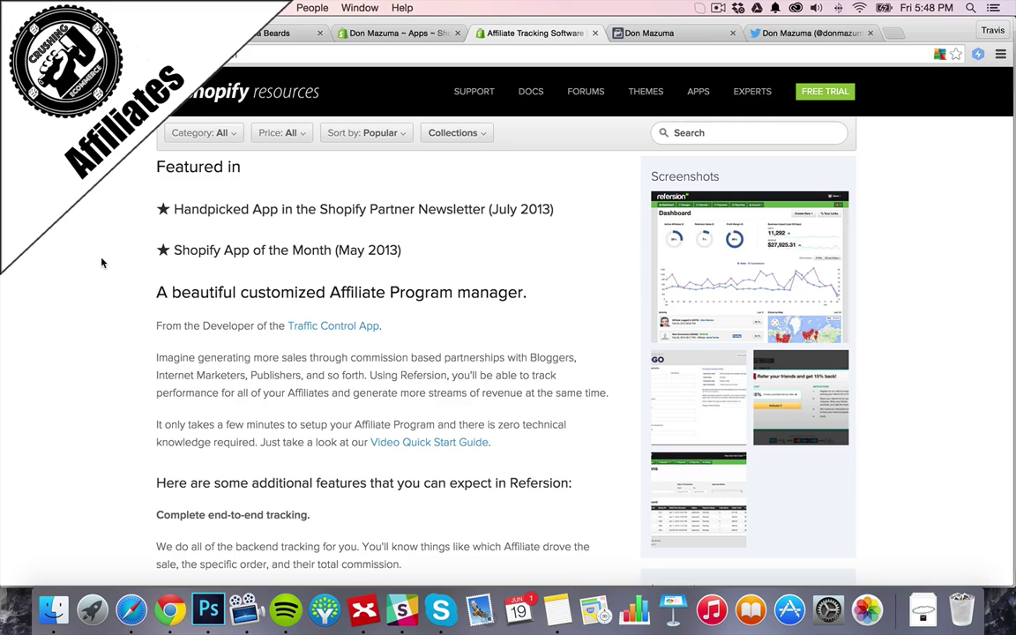
pyautogui.scroll(7, 101, 262)
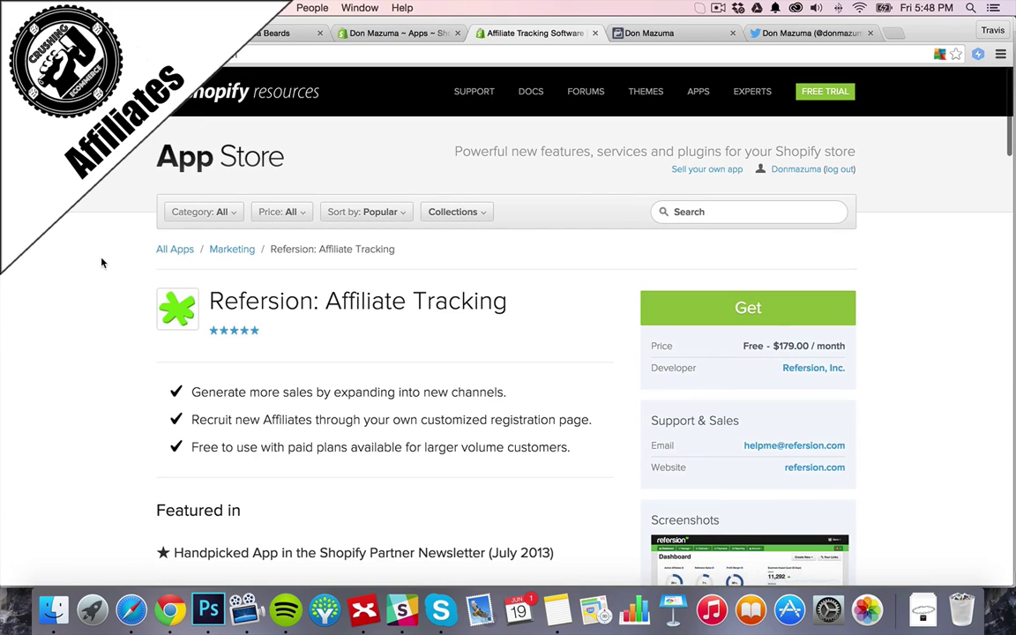
pyautogui.scroll(-1, 101, 262)
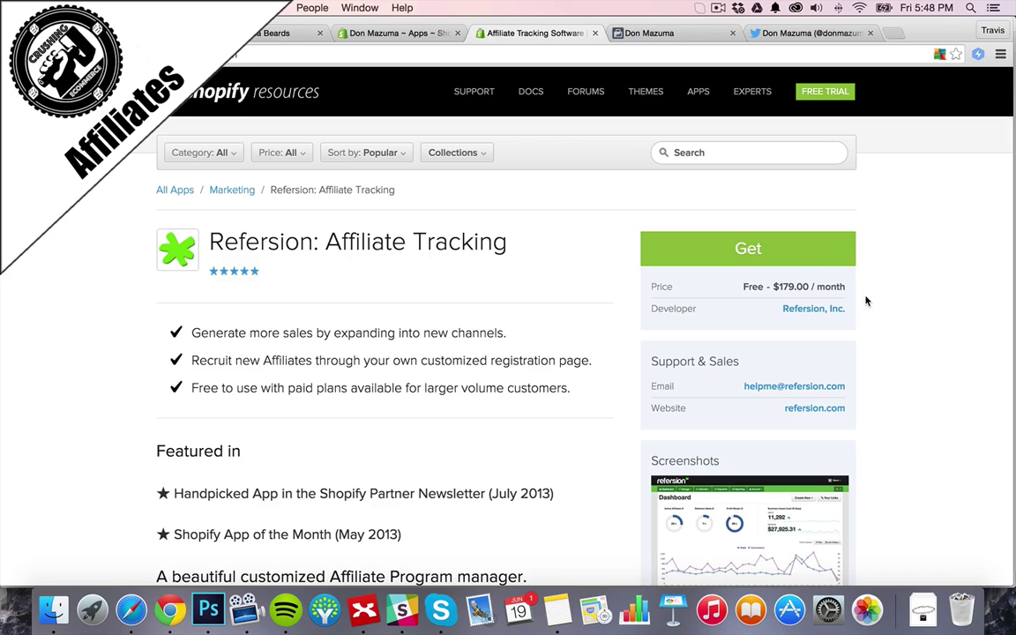
# Get the Refersion: Affiliate Tracking app to bring up Refersion's client login page
pyautogui.click(789, 251)
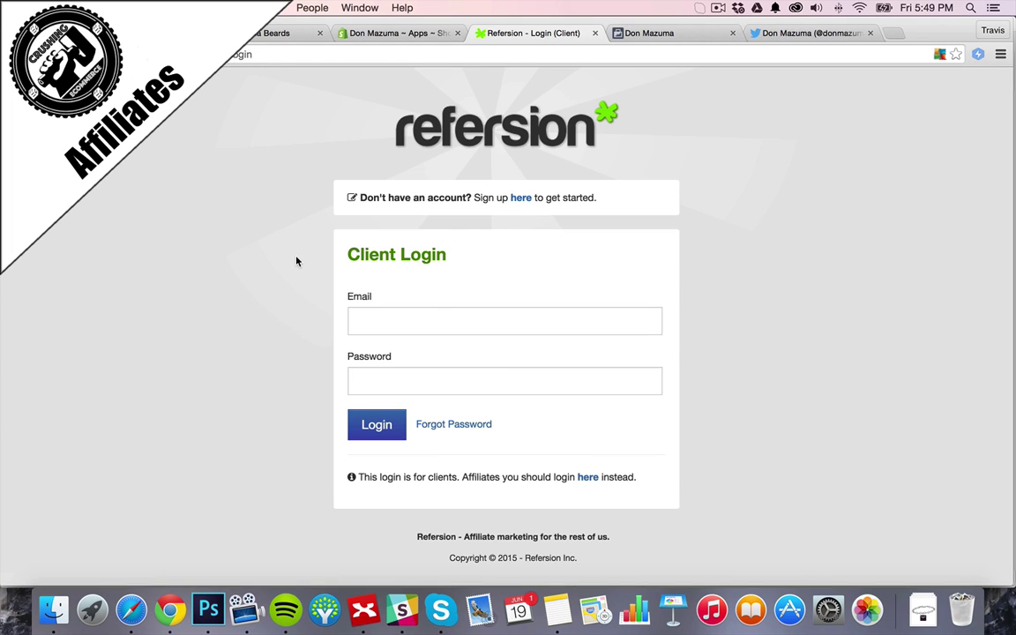
# Open Refersion's sign-up form and enter the store's Refersion URL and the owner's first and last name
pyautogui.click(480, 322)
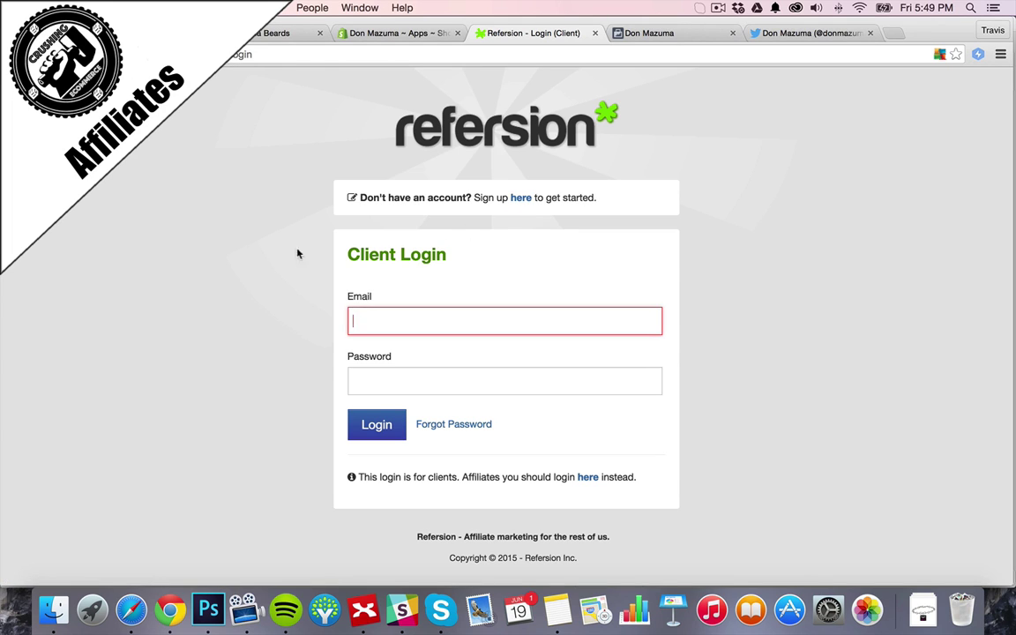
pyautogui.click(529, 201)
pyautogui.click(357, 286)
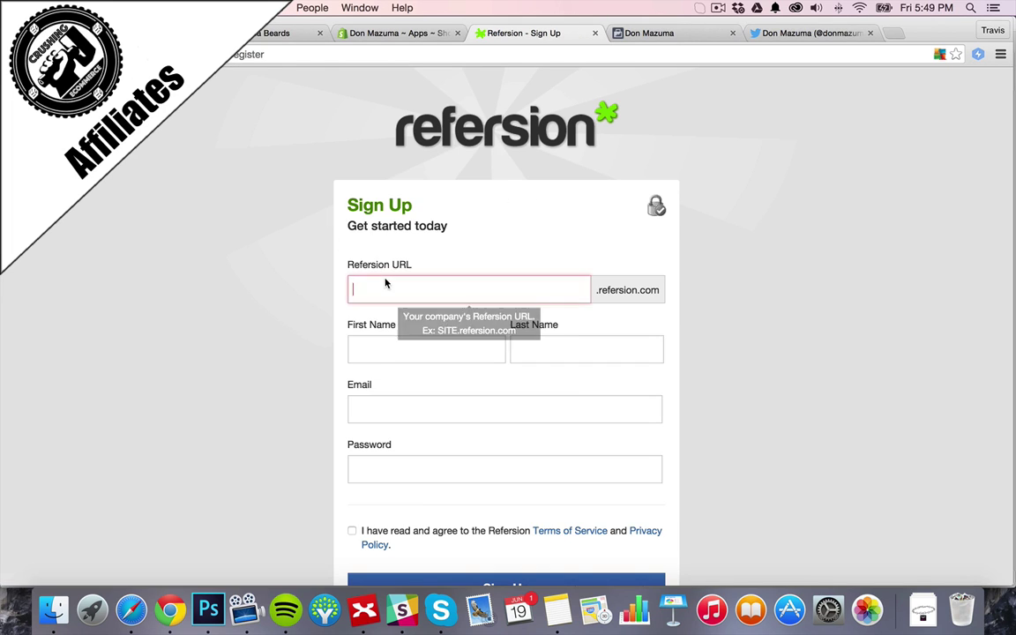
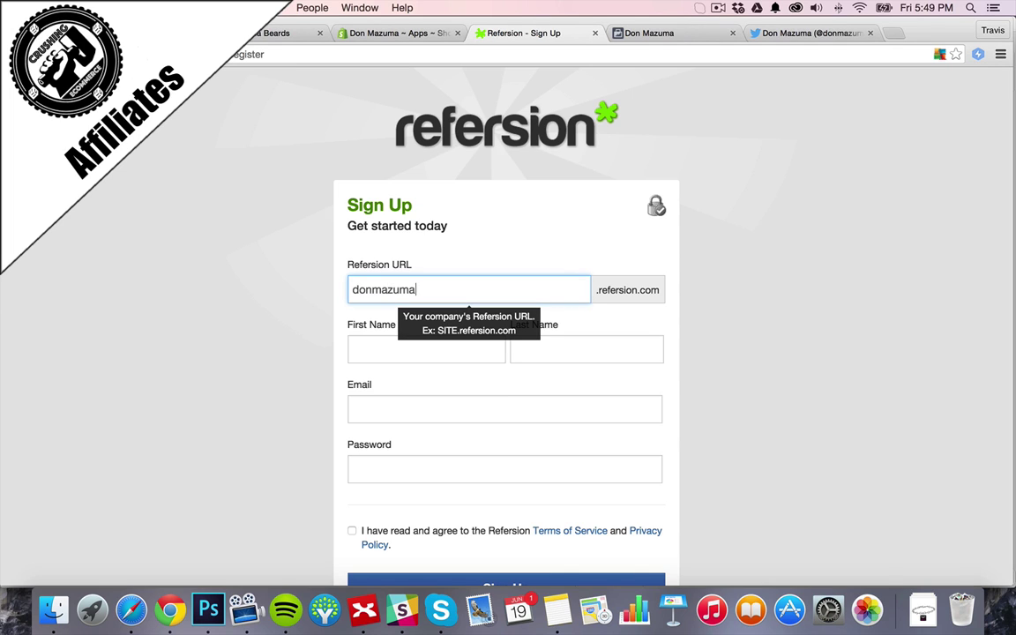
pyautogui.press('Tab')
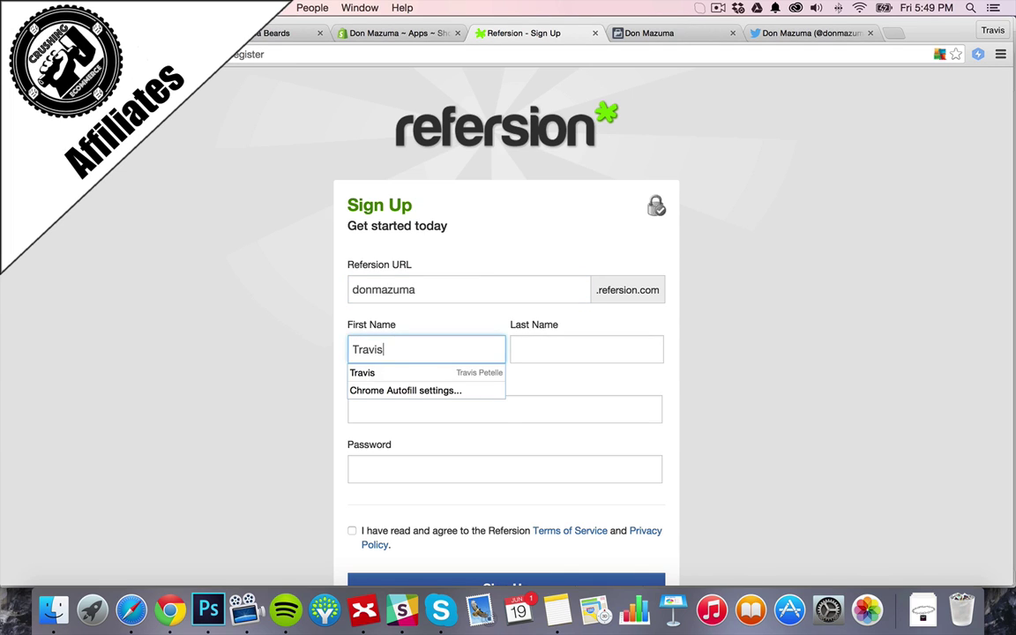
pyautogui.press('Tab')
# Fill in the owner's e-mail and password, accept the terms and submit the sign-up
pyautogui.press('Tab')
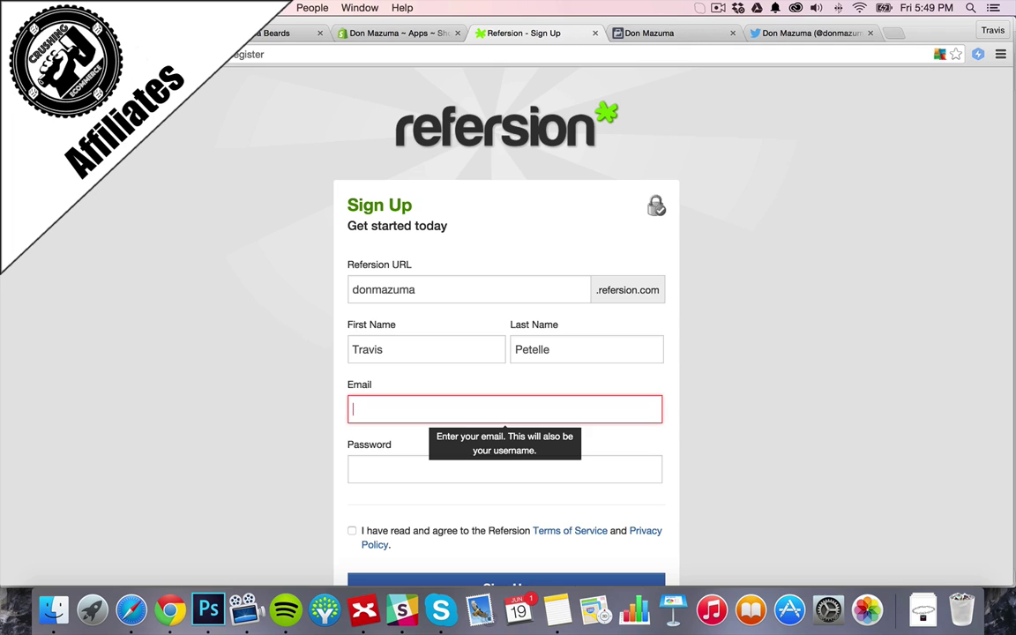
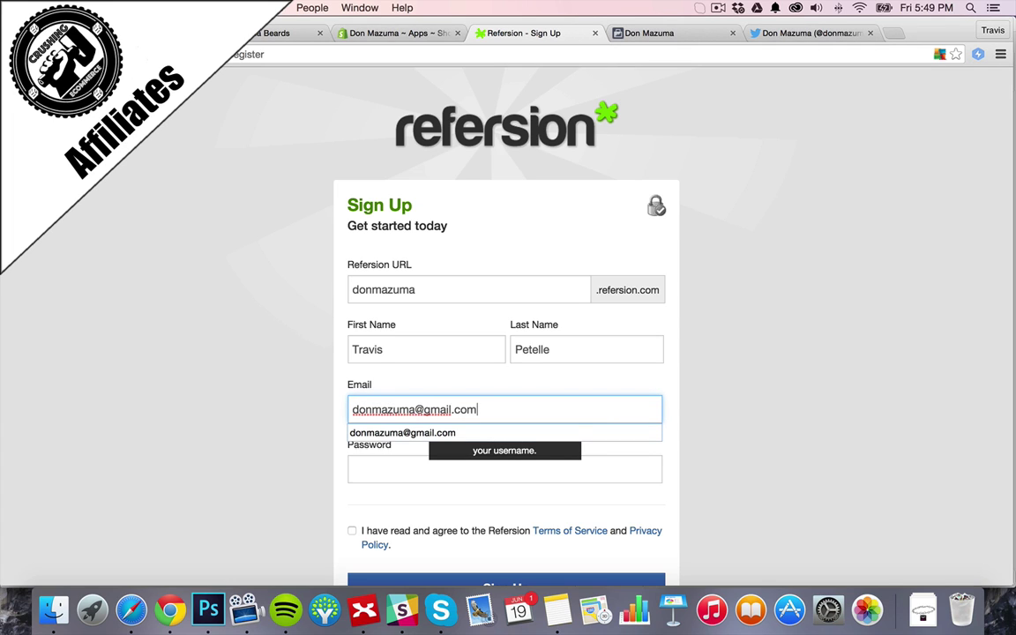
pyautogui.press('Tab')
pyautogui.write('••••••••')
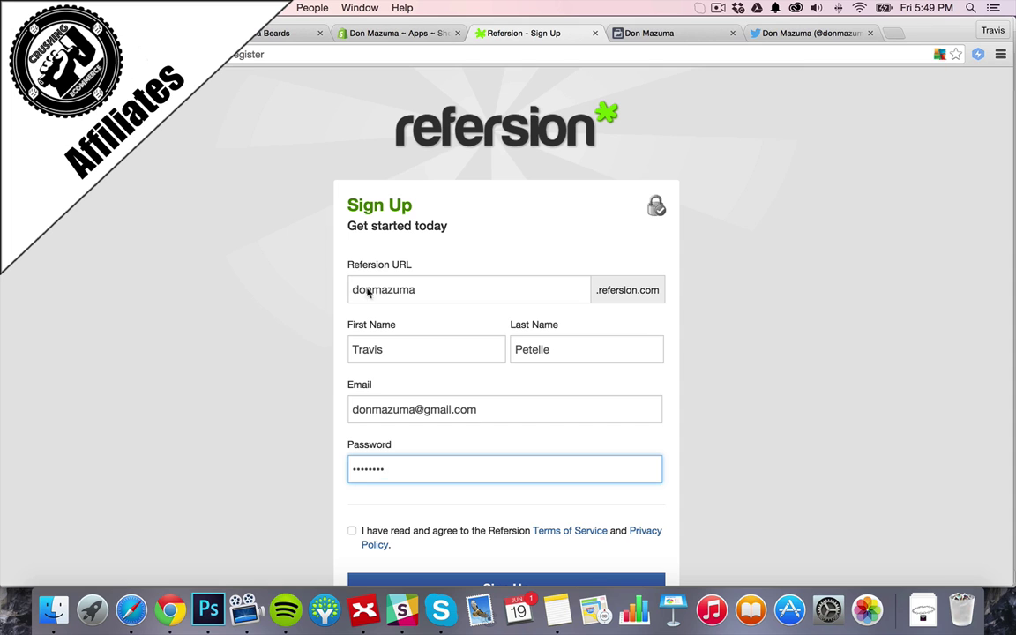
pyautogui.click(352, 529)
pyautogui.scroll(-2, 349, 494)
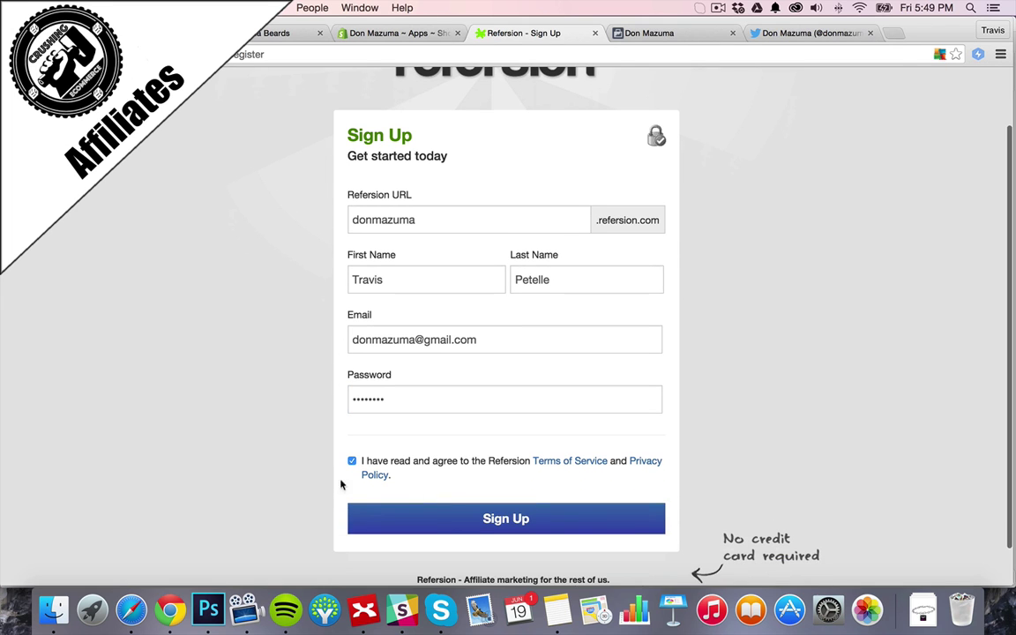
pyautogui.click(447, 519)
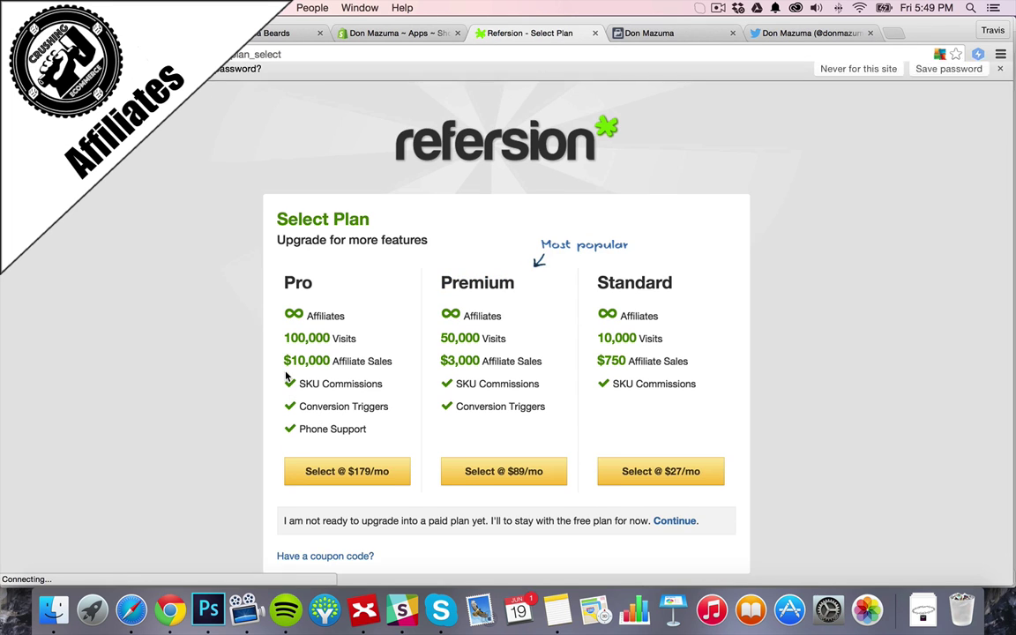
# Stay on the free plan, then connect Shopify by entering the shop's store address
pyautogui.scroll(-3, 227, 297)
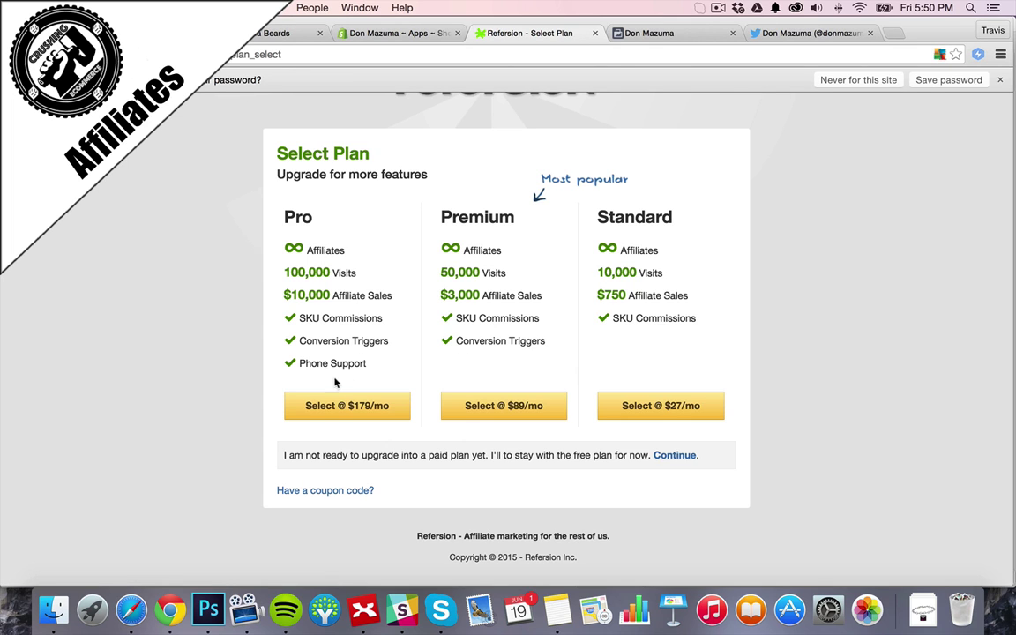
pyautogui.click(675, 455)
pyautogui.scroll(-2, 295, 250)
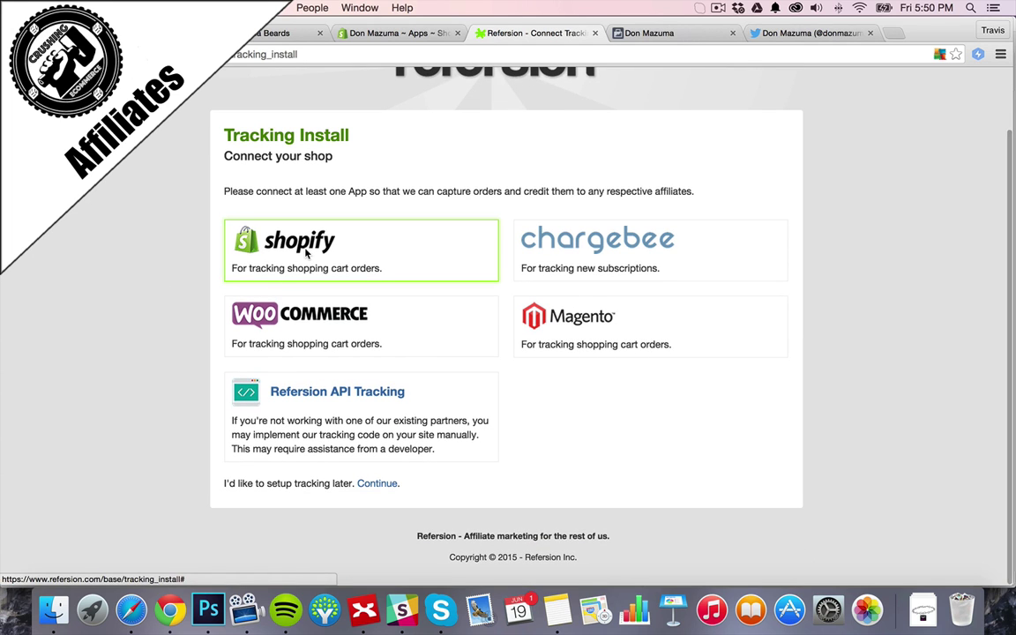
pyautogui.click(306, 254)
pyautogui.click(432, 204)
pyautogui.write('donmazuma')
pyautogui.click(520, 241)
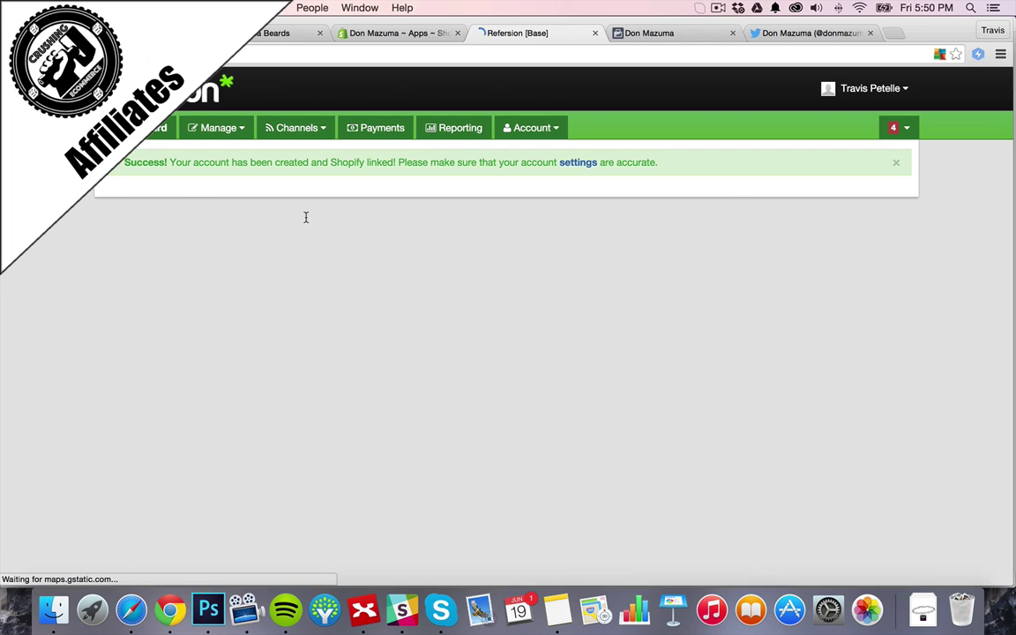
# Look over the Refersion dashboard, then return to the Shopify admin tab
pyautogui.scroll(-3, 736, 354)
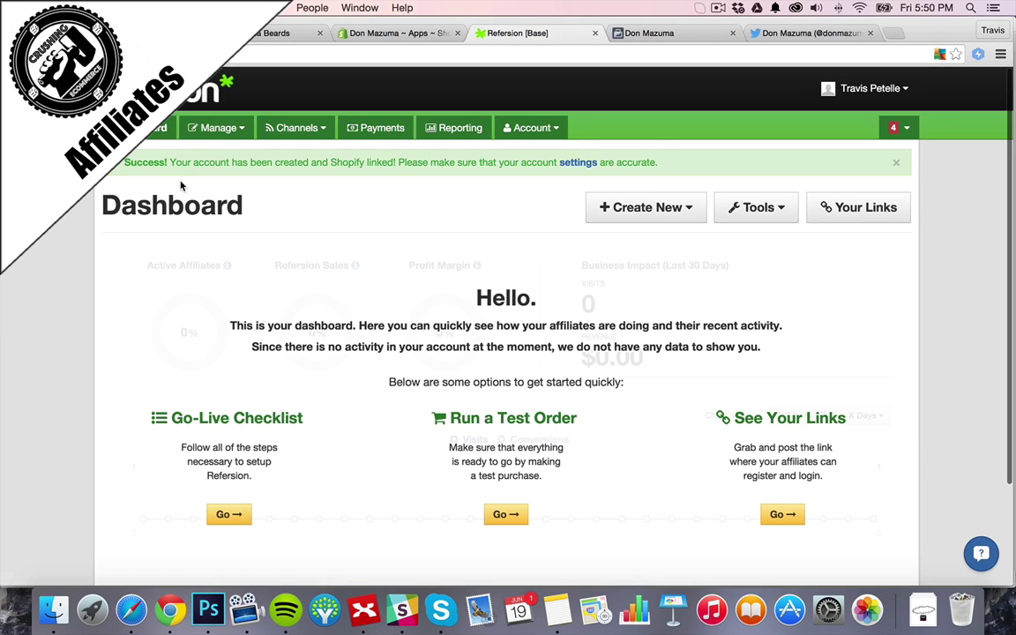
pyautogui.scroll(-3, 49, 321)
pyautogui.scroll(3, 79, 279)
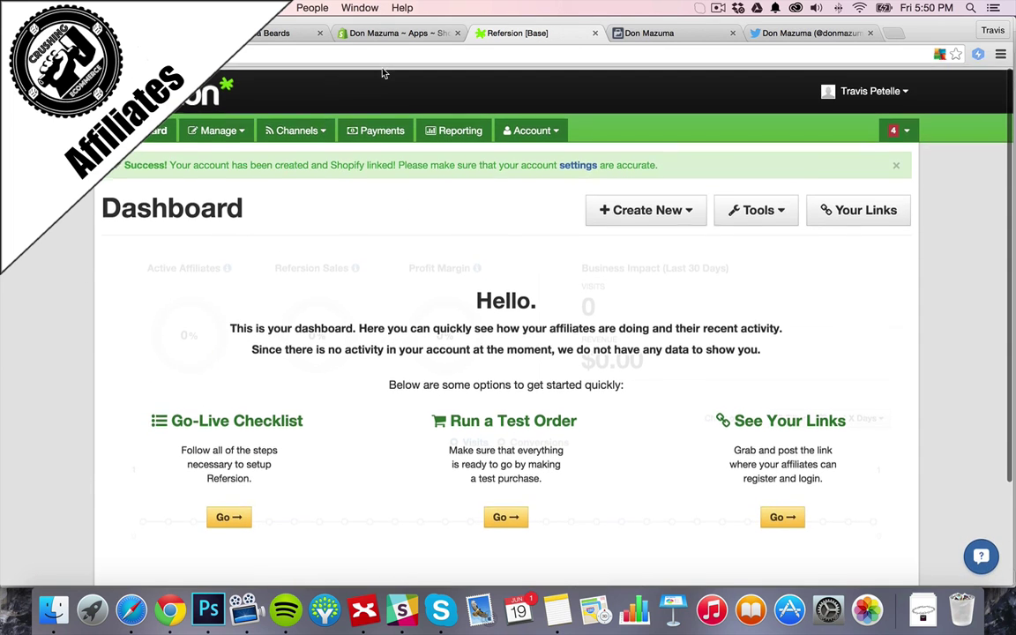
pyautogui.click(393, 33)
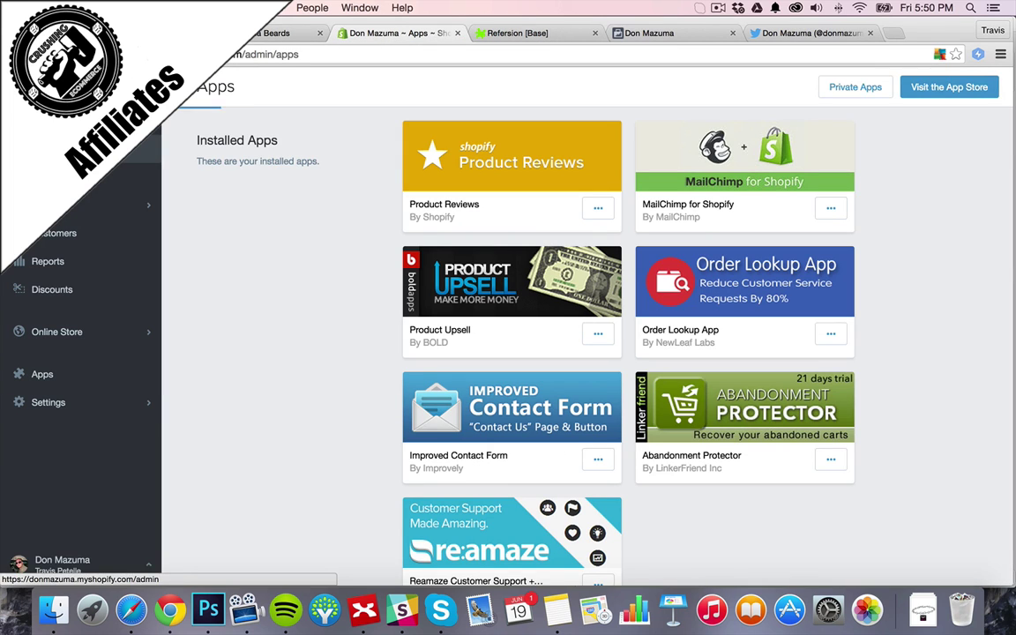